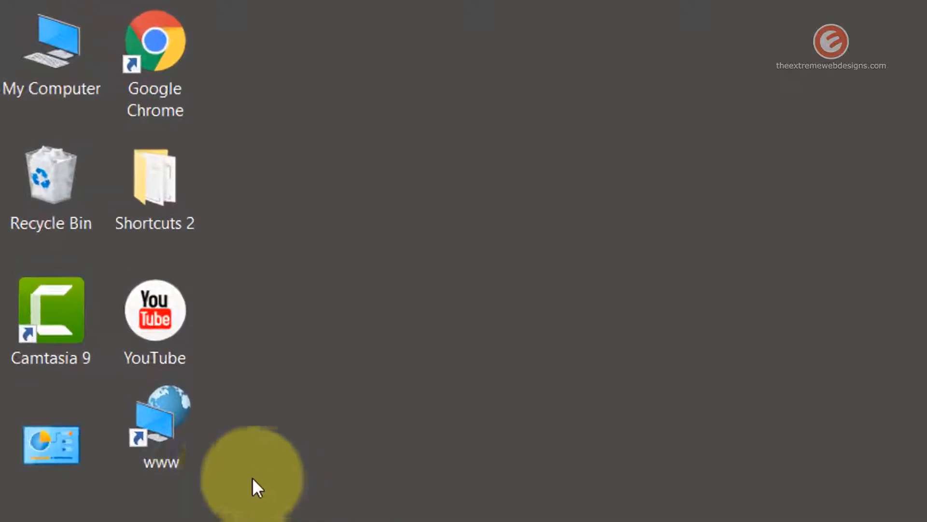
Step: Drag the www shortcut from the bottom up to overlap Google Chrome and Shortcuts 2
{"action": "left_click", "coordinate": [174, 449]}
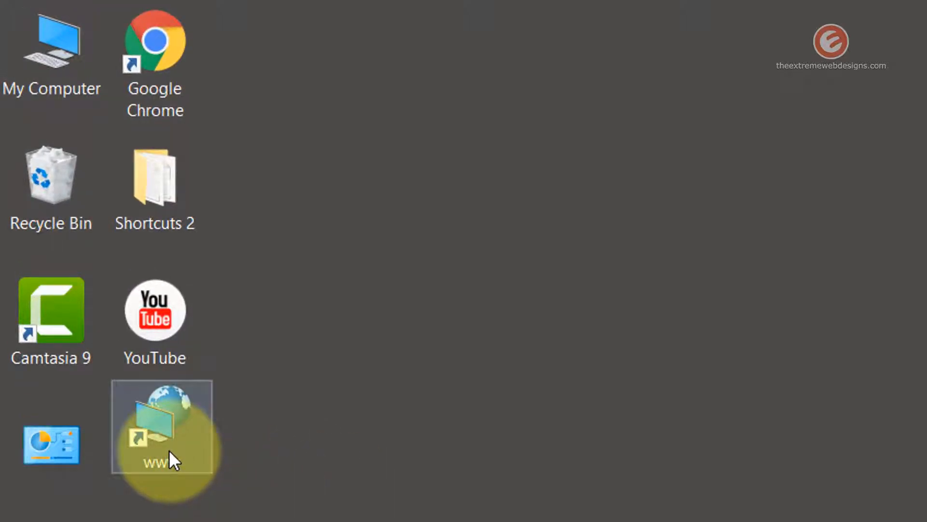
{"action": "mouse_move", "coordinate": [184, 447]}
{"action": "left_mouse_down"}
{"action": "mouse_move", "coordinate": [273, 304]}
{"action": "mouse_move", "coordinate": [270, 272]}
{"action": "left_mouse_up"}
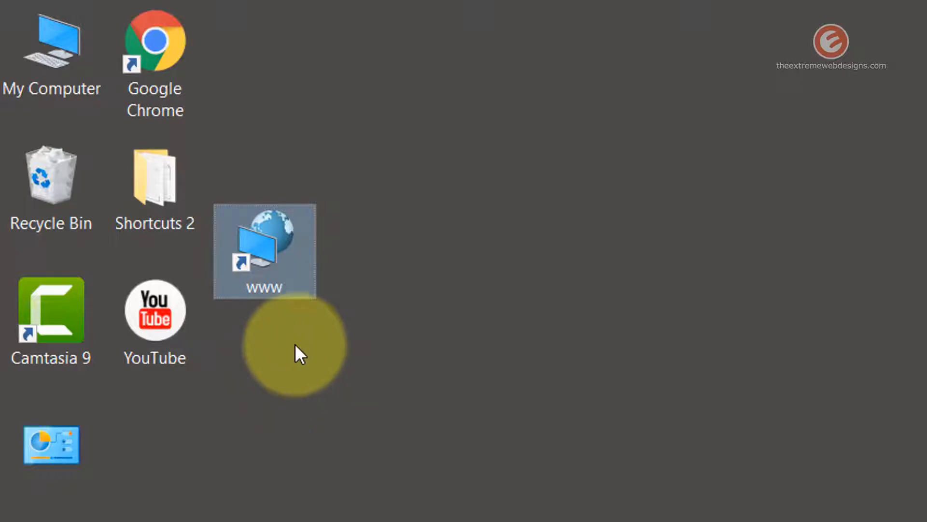
{"action": "left_click_drag", "start_coordinate": [271, 277], "coordinate": [201, 139]}
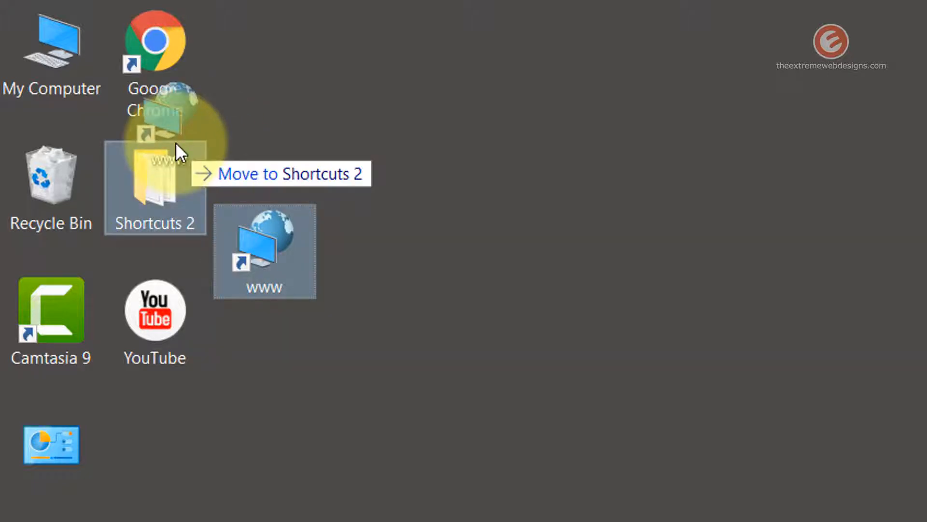
{"action": "left_click_drag", "start_coordinate": [201, 137], "coordinate": [188, 134]}
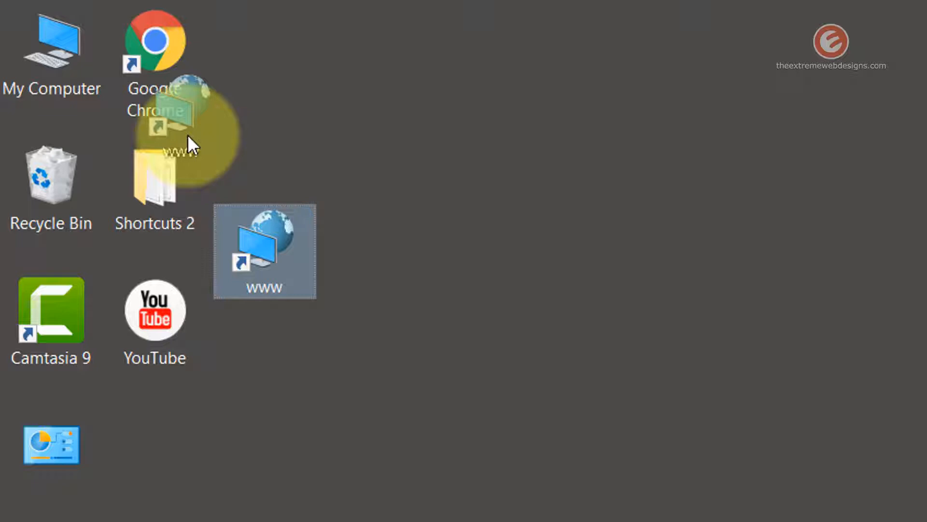
{"action": "left_click_drag", "start_coordinate": [187, 134], "coordinate": [188, 135]}
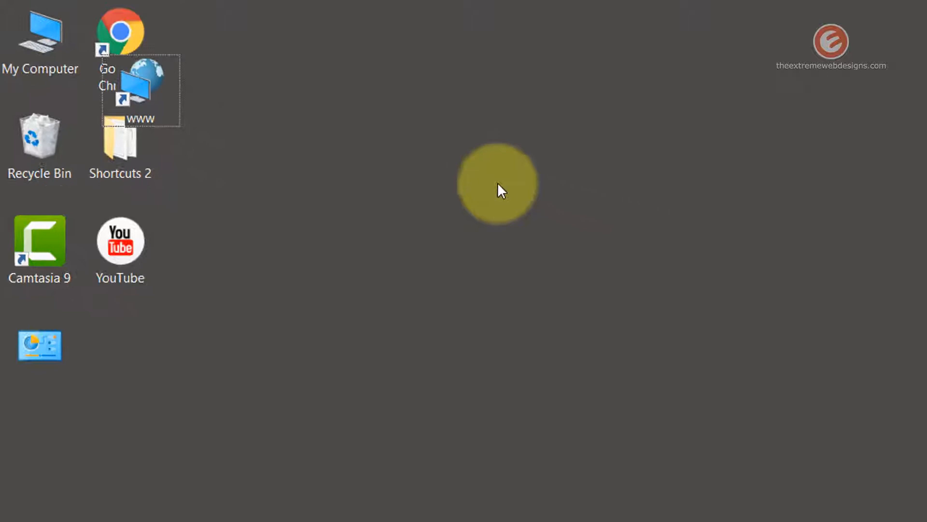
Step: Turn on Align icons to grid so www snaps into its own spot below Google Chrome
{"action": "right_click", "coordinate": [458, 168]}
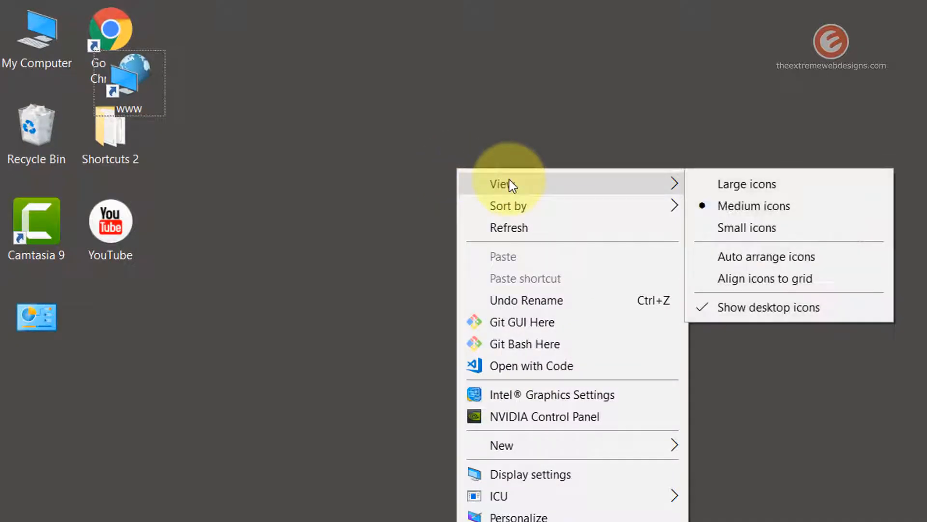
{"action": "mouse_move", "coordinate": [502, 184]}
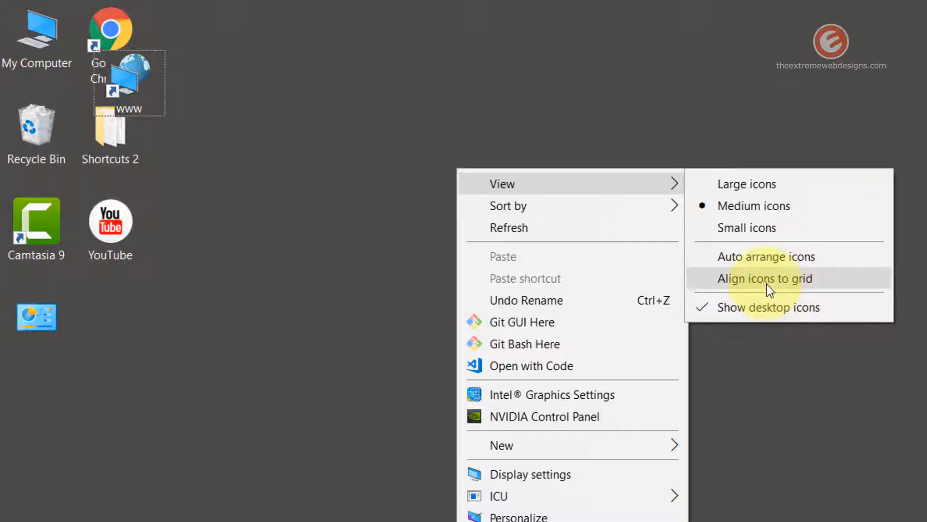
{"action": "left_click", "coordinate": [843, 280]}
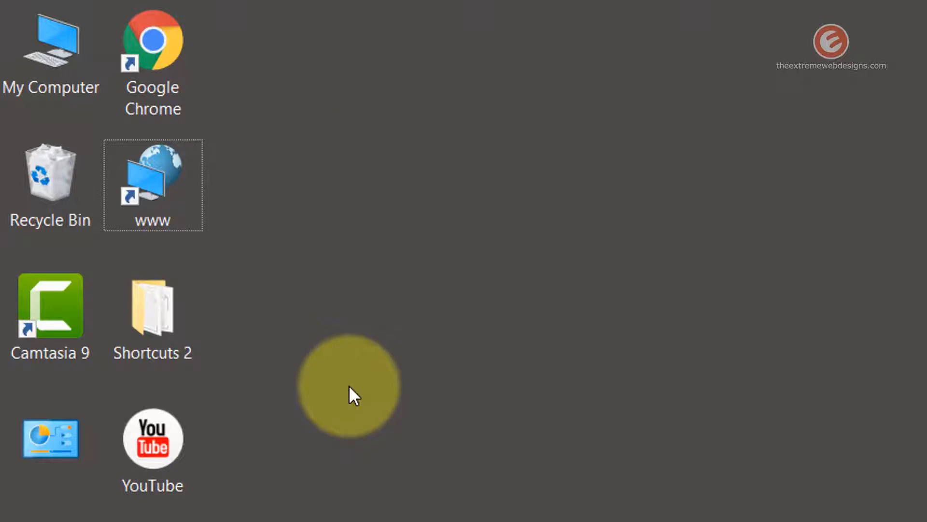
Step: Review the desktop View options and dismiss the menu without changes
{"action": "right_click", "coordinate": [306, 211]}
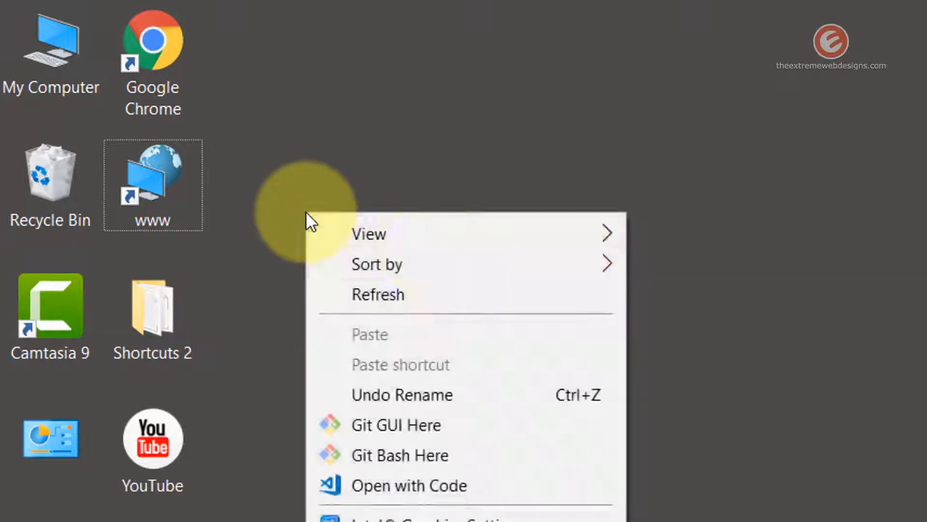
{"action": "mouse_move", "coordinate": [370, 234]}
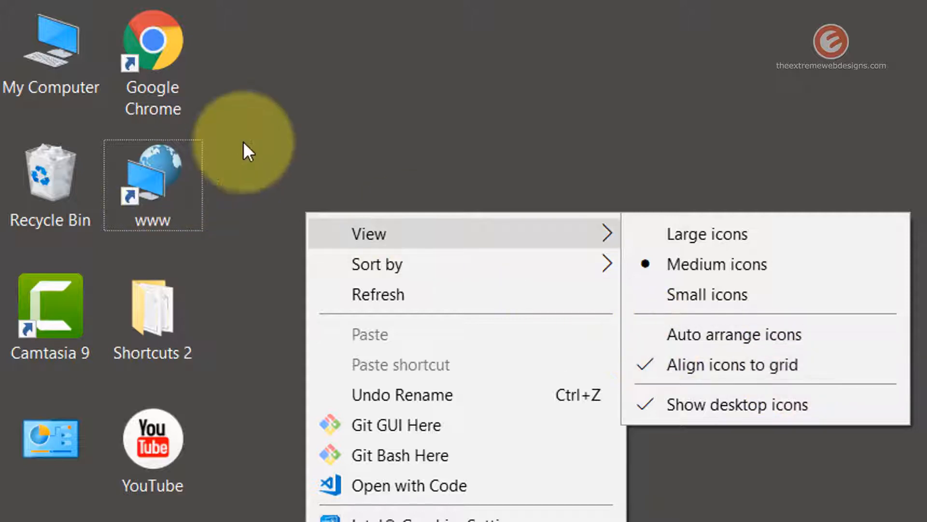
{"action": "left_click", "coordinate": [242, 141]}
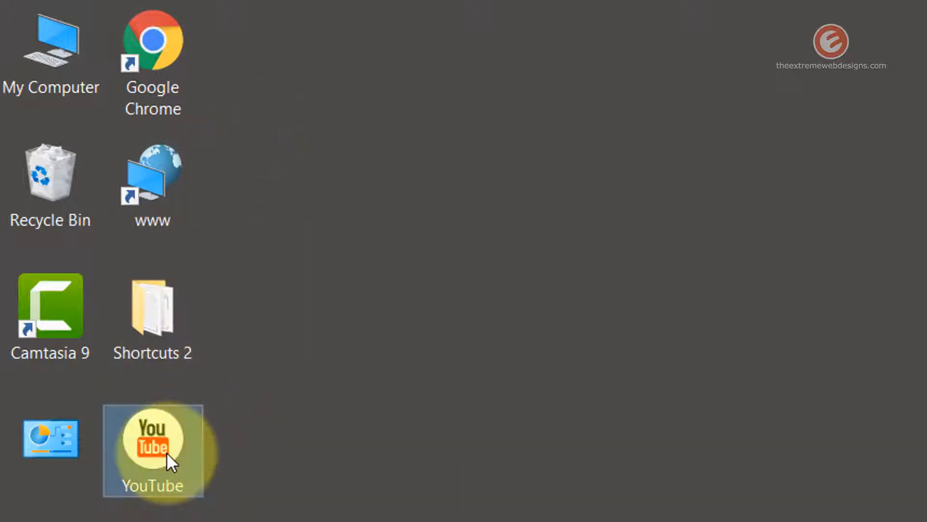
Step: Drag the YouTube icon into a third column beside Shortcuts 2 and deselect it
{"action": "mouse_move", "coordinate": [168, 452]}
{"action": "left_mouse_down"}
{"action": "mouse_move", "coordinate": [211, 430]}
{"action": "mouse_move", "coordinate": [220, 273]}
{"action": "mouse_move", "coordinate": [186, 260]}
{"action": "left_mouse_up"}
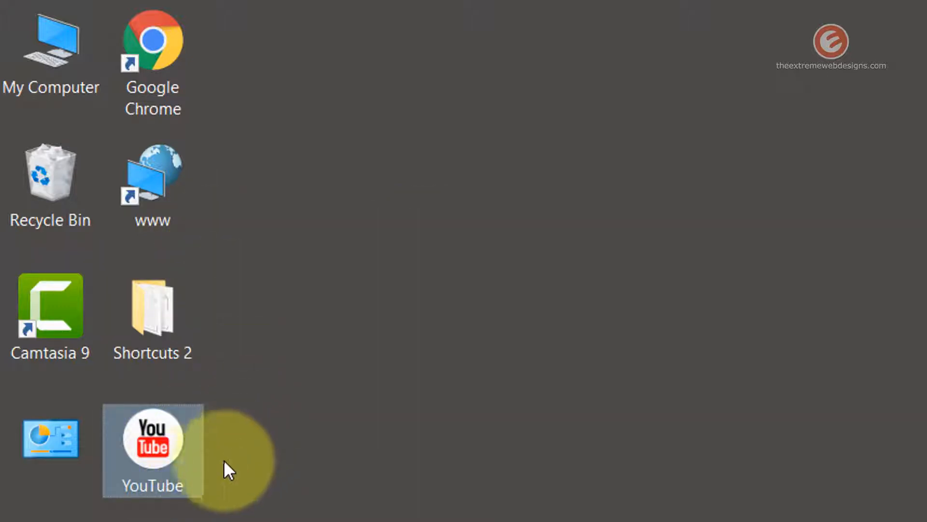
{"action": "left_click_drag", "start_coordinate": [168, 475], "coordinate": [258, 254]}
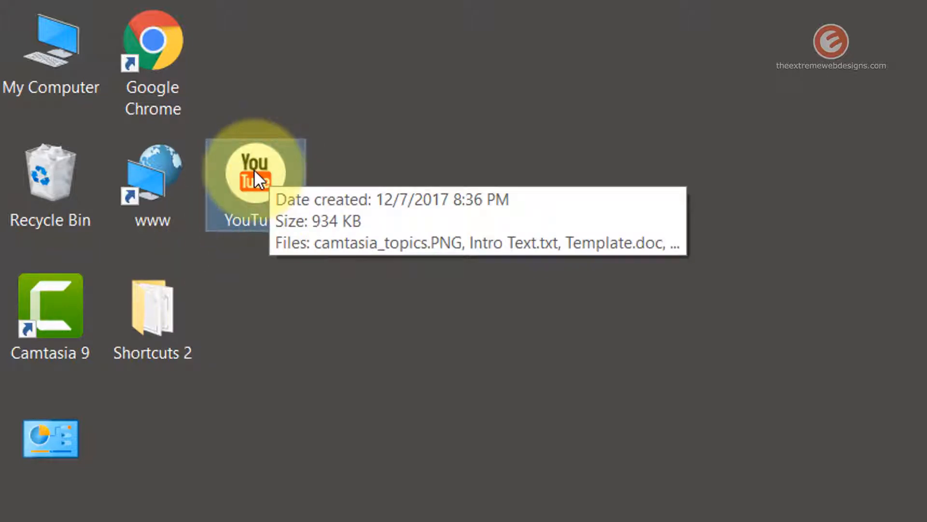
{"action": "left_click_drag", "start_coordinate": [270, 185], "coordinate": [252, 262]}
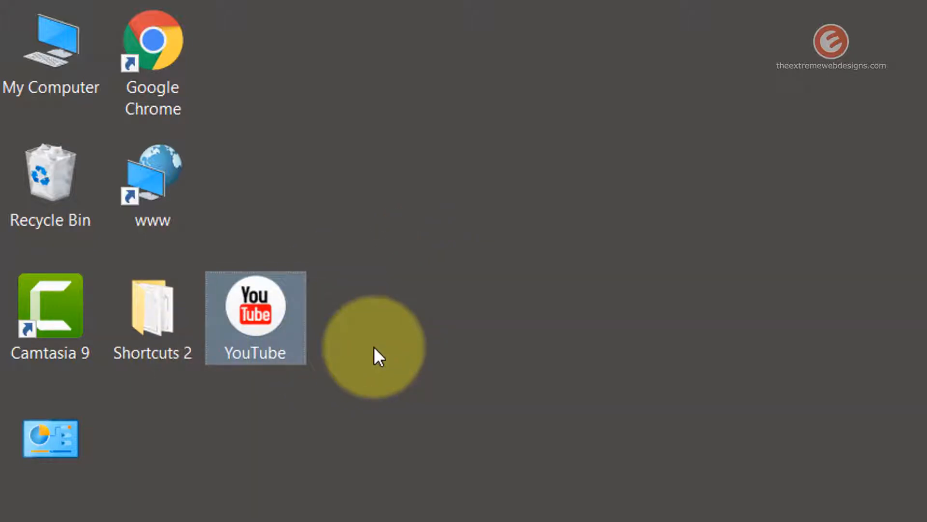
{"action": "left_click", "coordinate": [375, 349]}
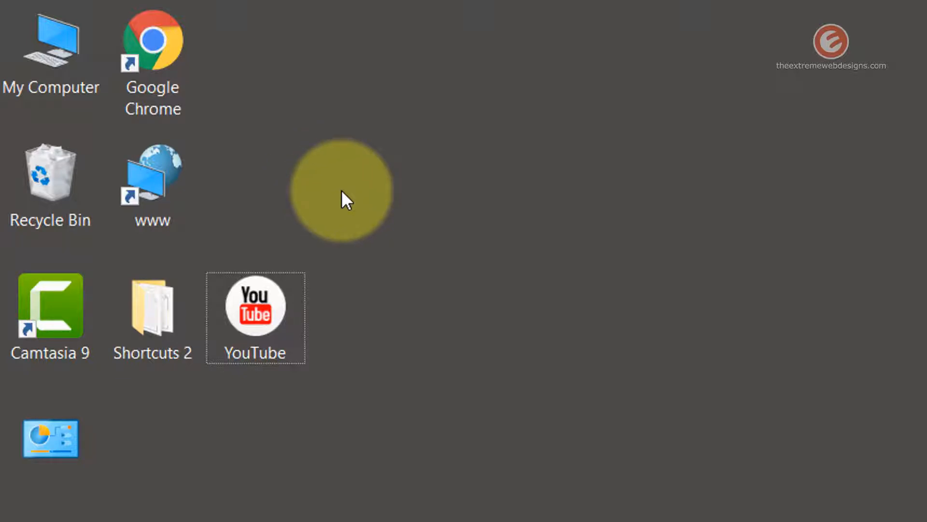
Step: Turn off Align icons to grid and move YouTube freely over the www shortcut
{"action": "right_click", "coordinate": [341, 190]}
{"action": "mouse_move", "coordinate": [405, 212]}
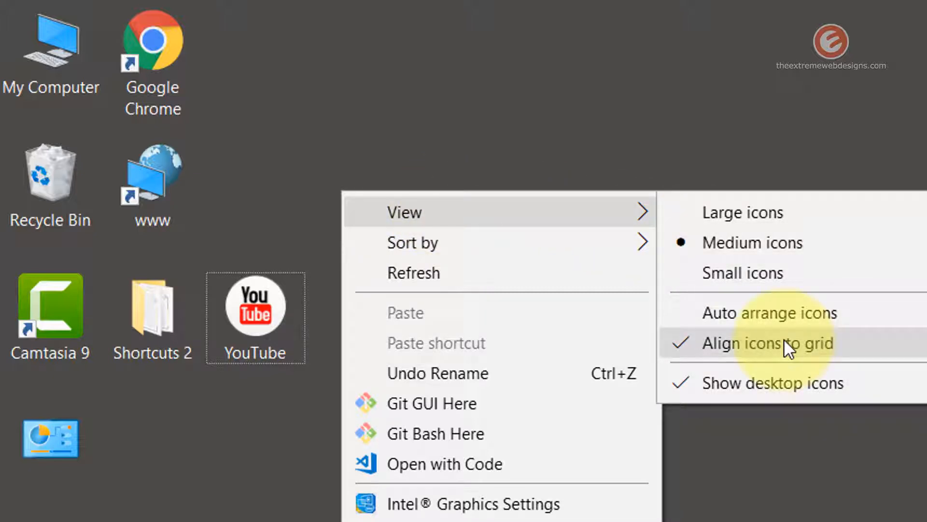
{"action": "left_click", "coordinate": [859, 343]}
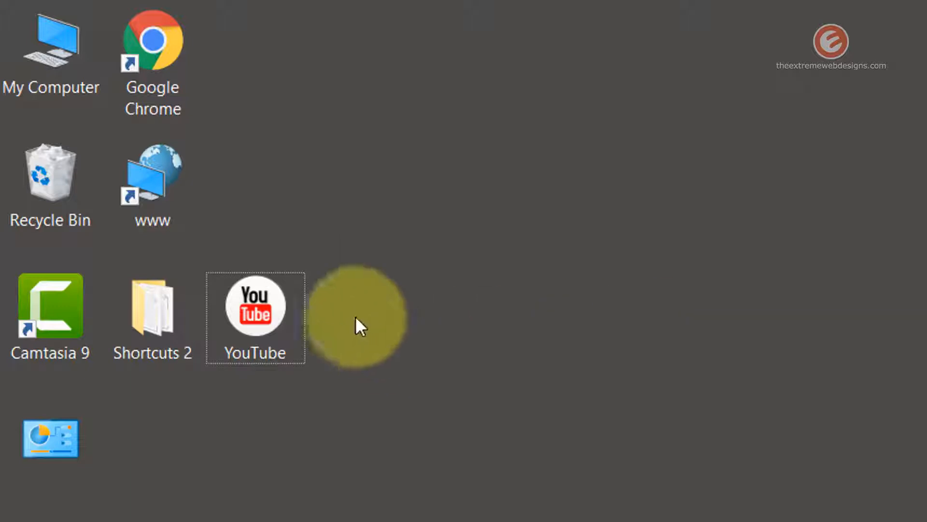
{"action": "mouse_move", "coordinate": [263, 316]}
{"action": "left_mouse_down"}
{"action": "mouse_move", "coordinate": [225, 232]}
{"action": "mouse_move", "coordinate": [177, 247]}
{"action": "left_mouse_up"}
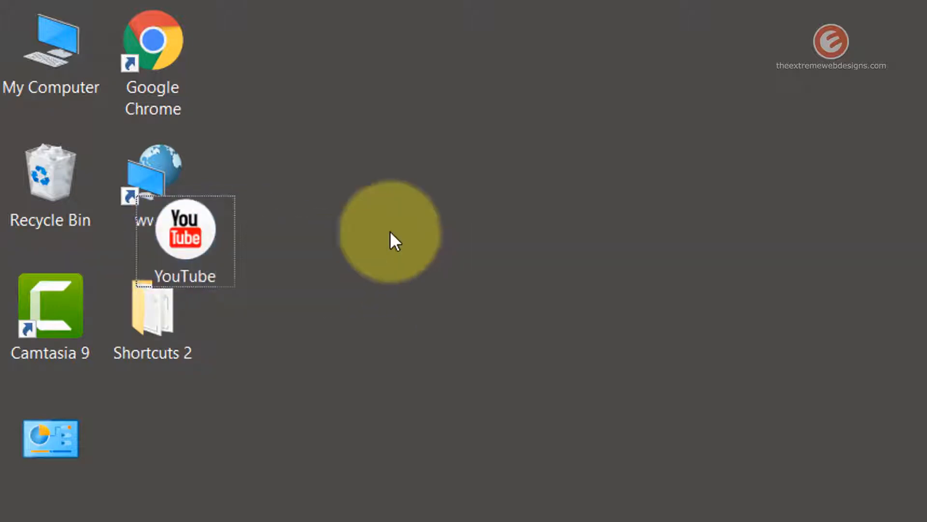
Step: Enable Auto arrange icons so all icons line up in one left column
{"action": "right_click", "coordinate": [449, 179]}
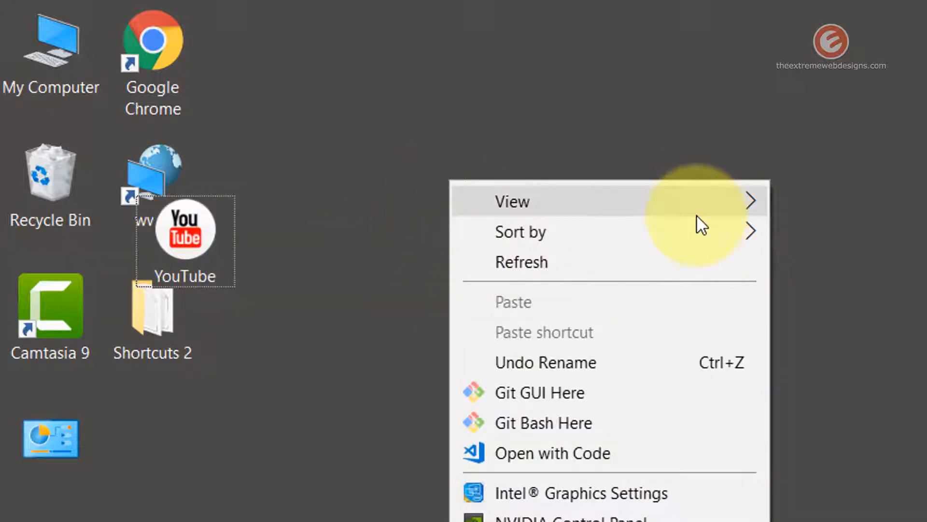
{"action": "mouse_move", "coordinate": [512, 201]}
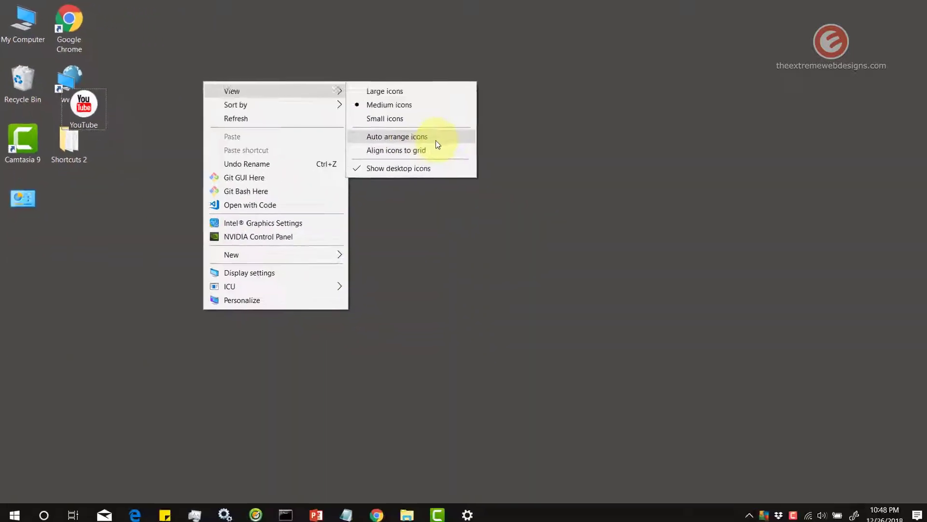
{"action": "left_click", "coordinate": [436, 140]}
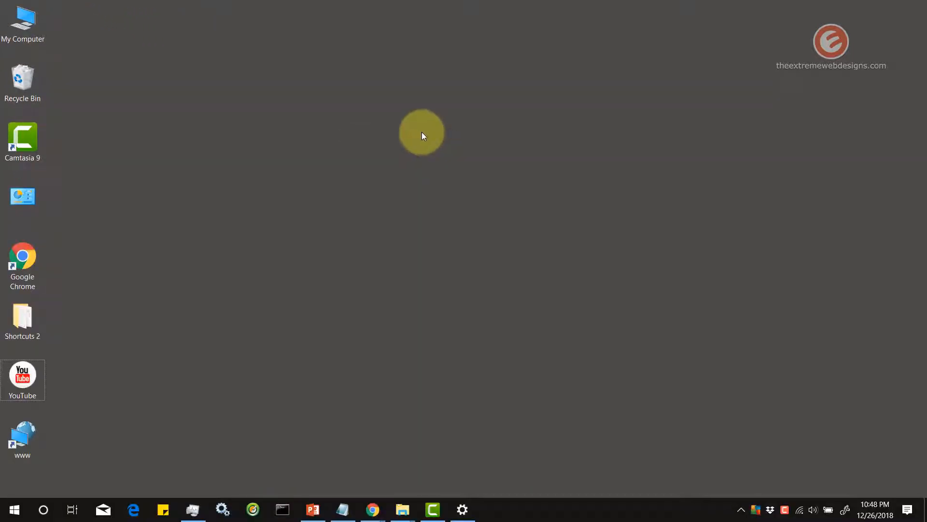